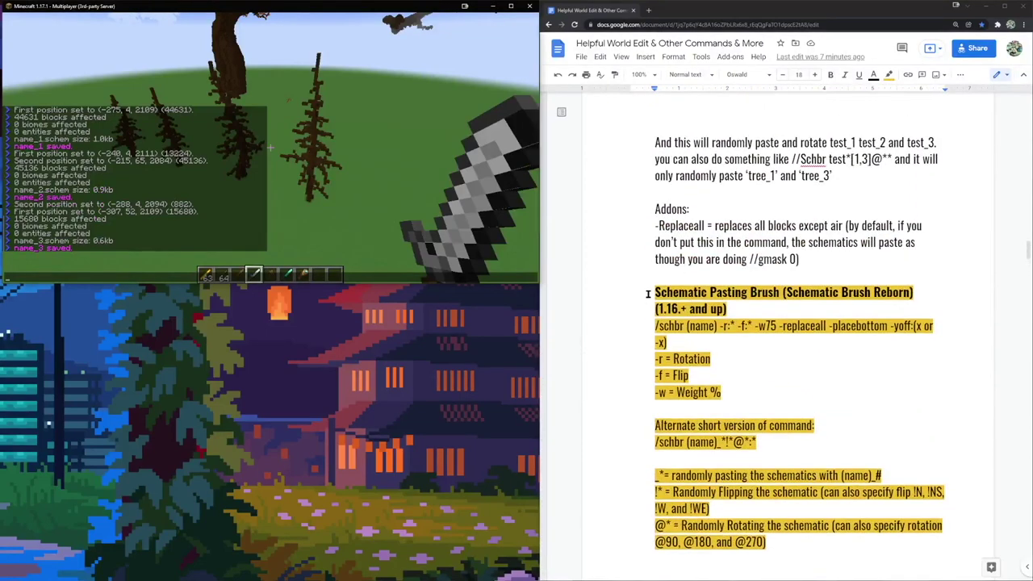
# Focus the brush notes at the Schematic Pasting Brush heading.
pyautogui.click(645, 301)
pyautogui.scroll(-15, 697, 305)
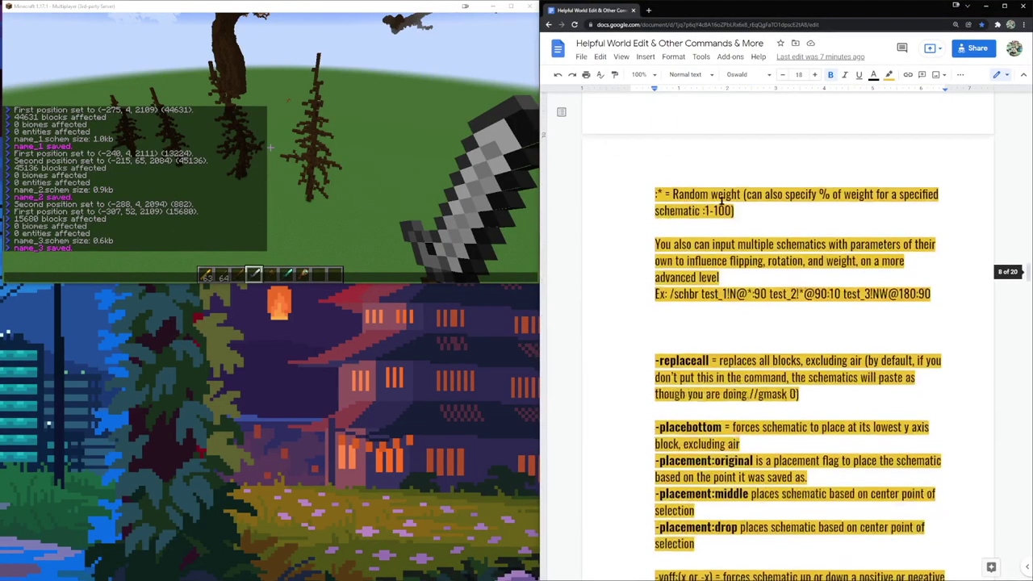
pyautogui.scroll(6, 675, 305)
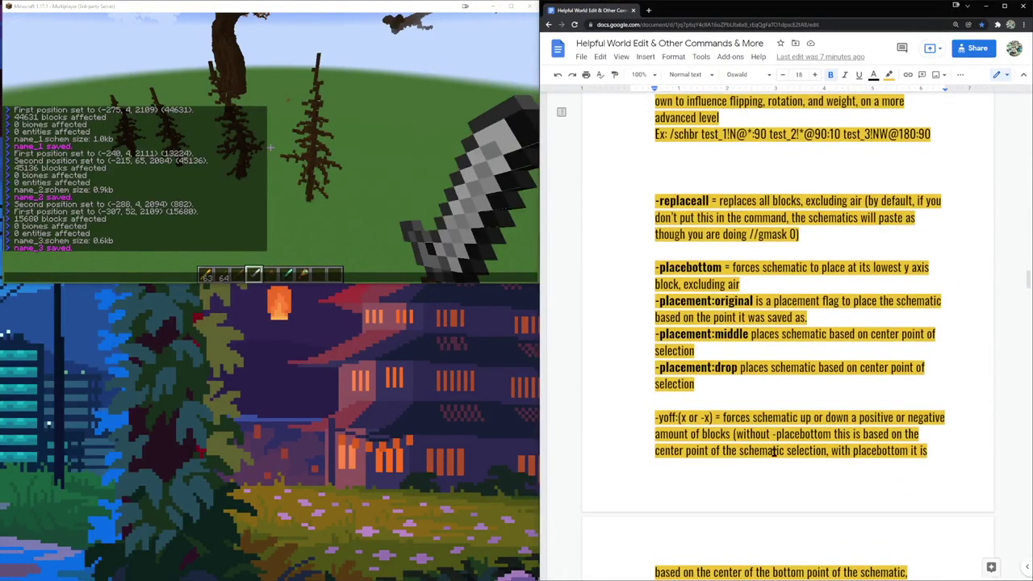
pyautogui.scroll(-2, 781, 219)
pyautogui.scroll(3, 713, 301)
pyautogui.scroll(8, 713, 301)
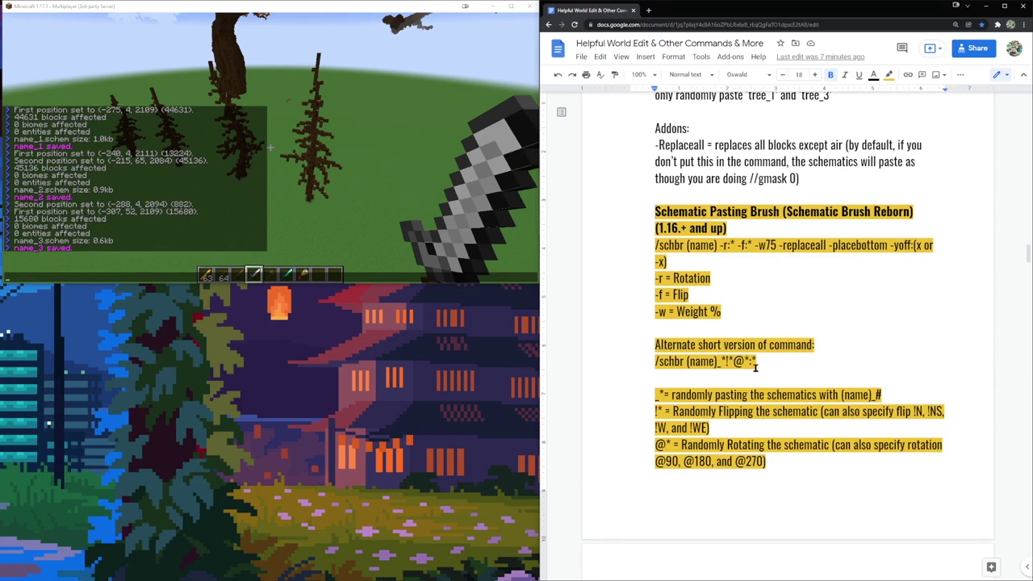
pyautogui.click(375, 170)
# Highlight the full /schbr command line in the notes and scroll around it.
pyautogui.press('Escape')
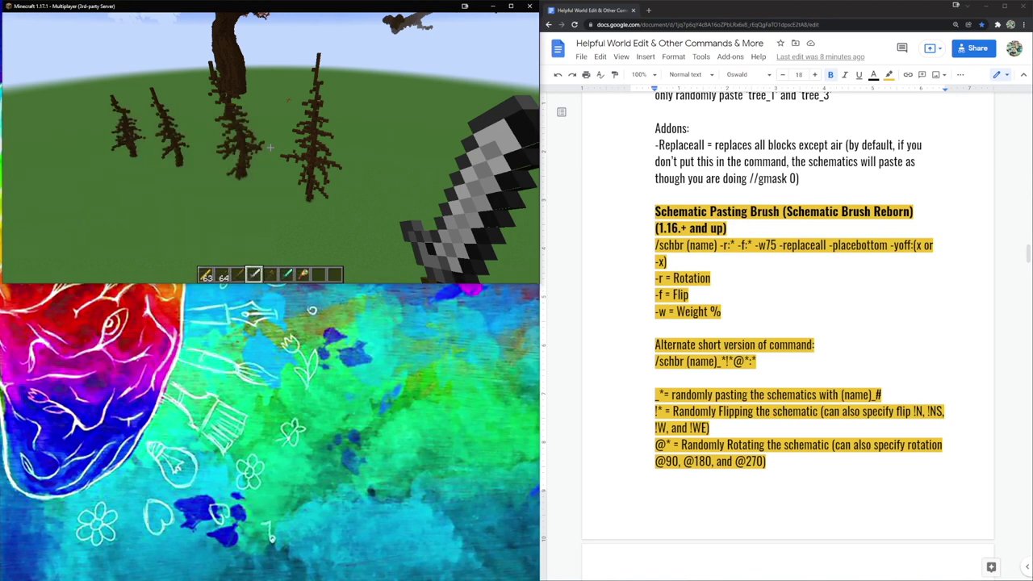
pyautogui.press('t')
pyautogui.moveTo(640, 247); pyautogui.dragTo(718, 266)
pyautogui.scroll(-1, 747, 294)
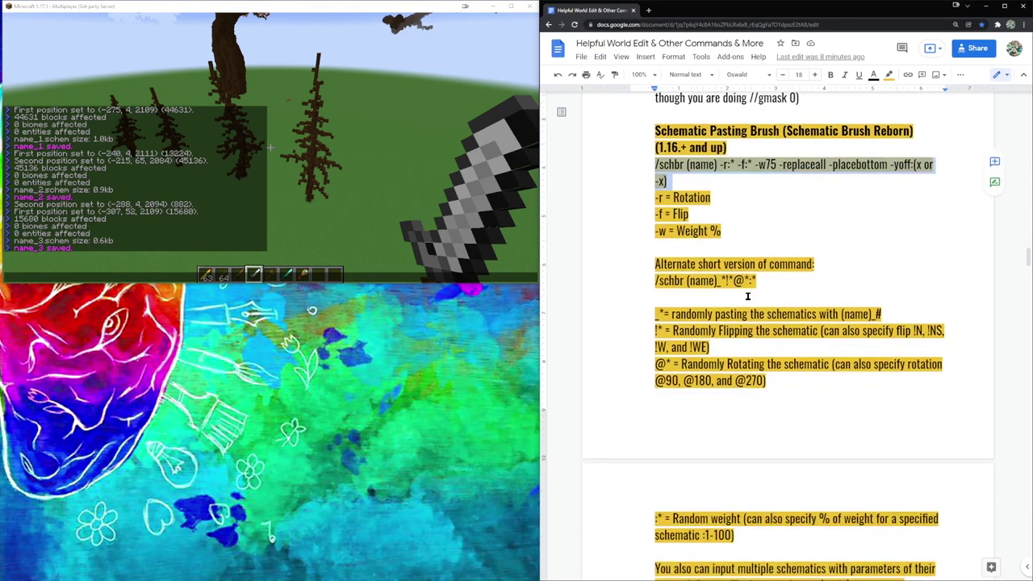
pyautogui.scroll(-2, 747, 297)
pyautogui.scroll(1, 638, 294)
pyautogui.scroll(-3, 638, 294)
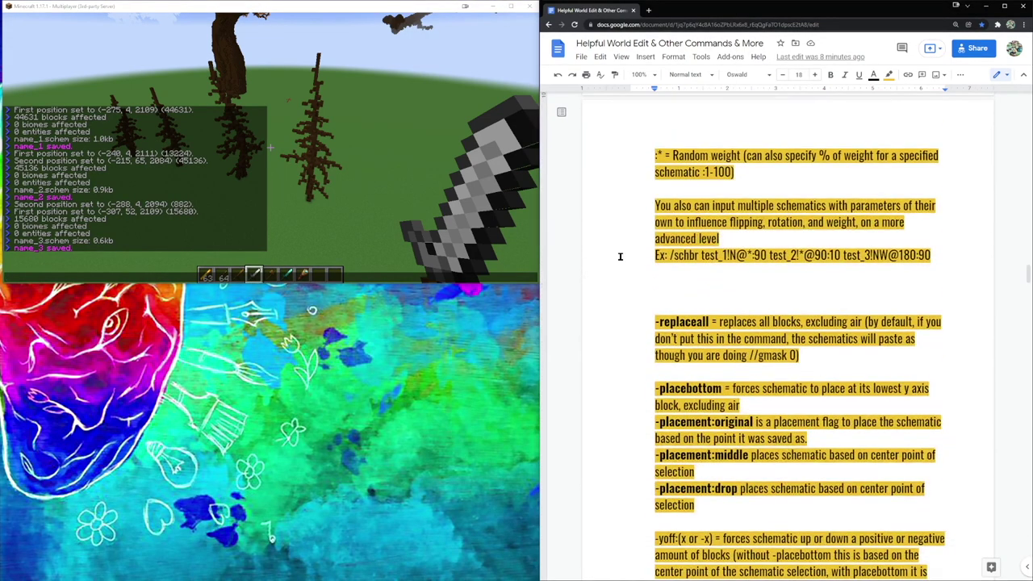
pyautogui.scroll(6, 618, 274)
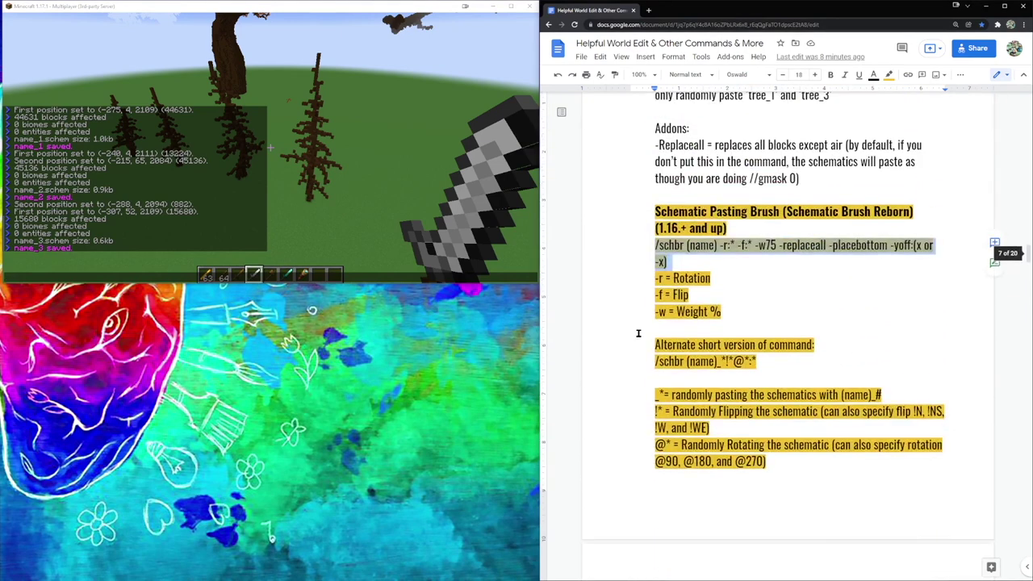
pyautogui.scroll(-1, 638, 332)
# Highlight the /schbr command with its rotation and flip notes, then the short alternate version.
pyautogui.moveTo(639, 300); pyautogui.dragTo(810, 330)
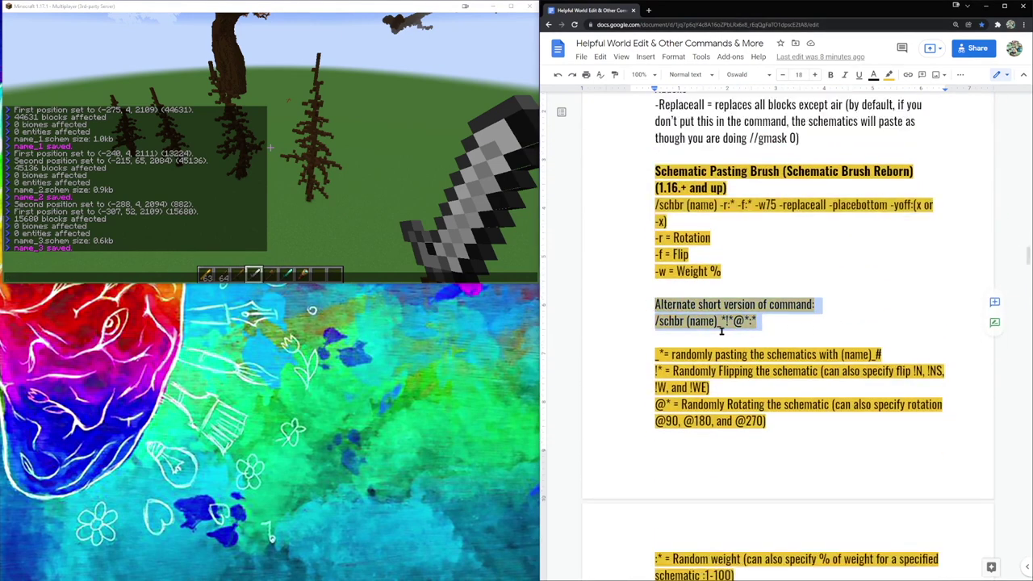
pyautogui.moveTo(642, 200); pyautogui.dragTo(862, 257)
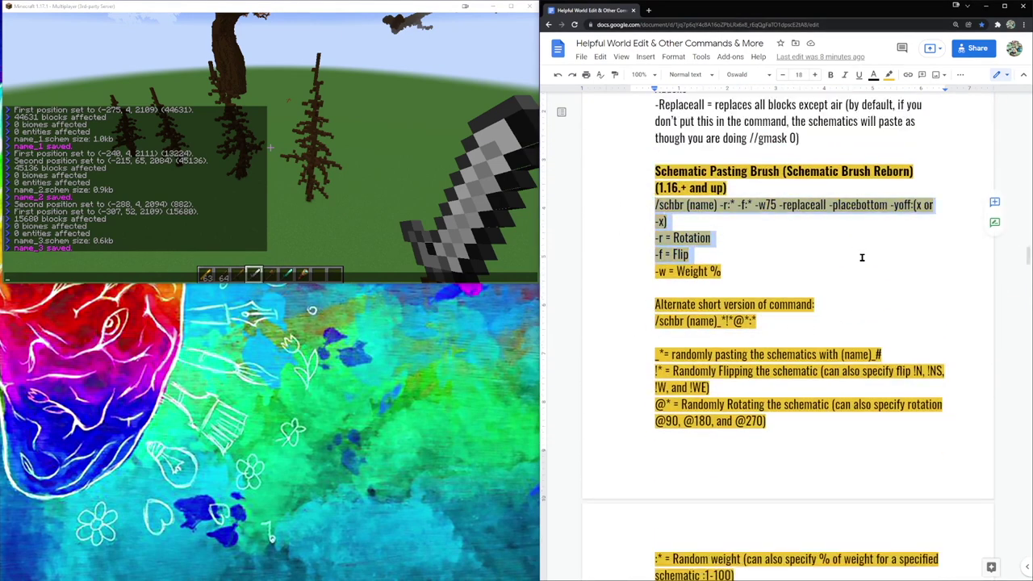
pyautogui.click(860, 227)
pyautogui.moveTo(644, 308); pyautogui.dragTo(846, 334)
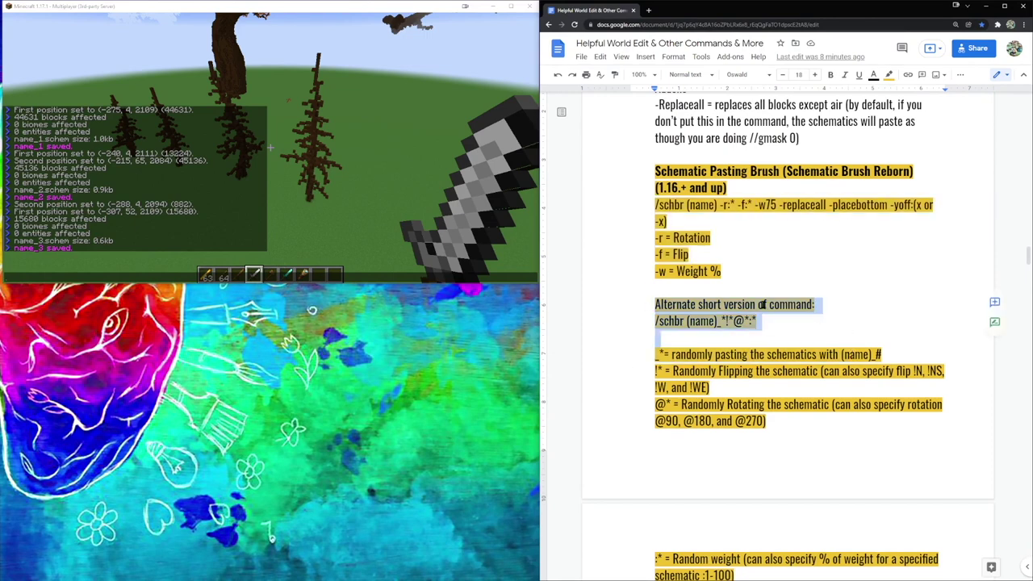
# Highlight the -r:* -f:* -w75 options, then start a slash command in full-screen Minecraft chat.
pyautogui.hotkey('alt', 'Tab')
pyautogui.press('t')
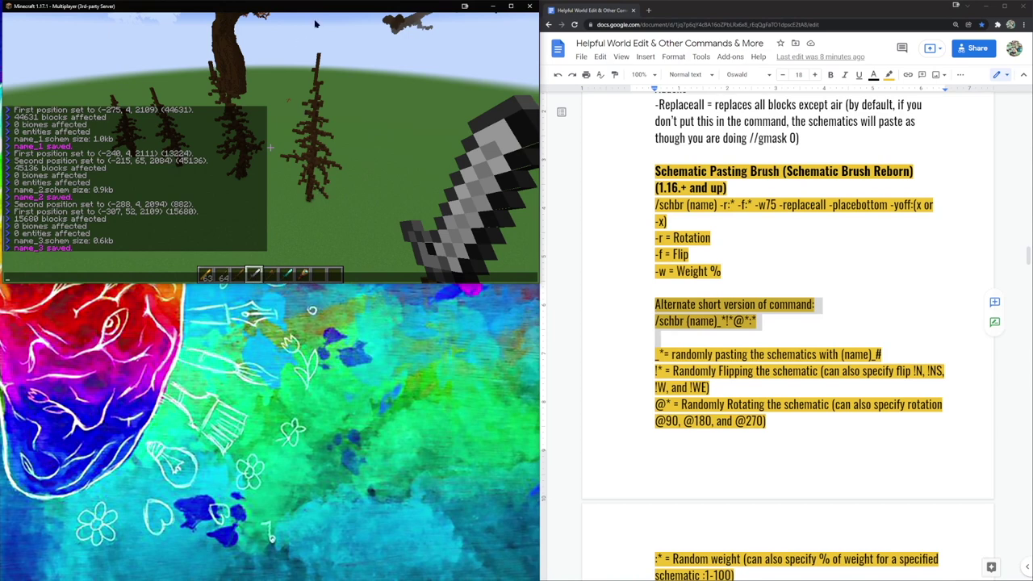
pyautogui.moveTo(718, 206); pyautogui.dragTo(777, 206)
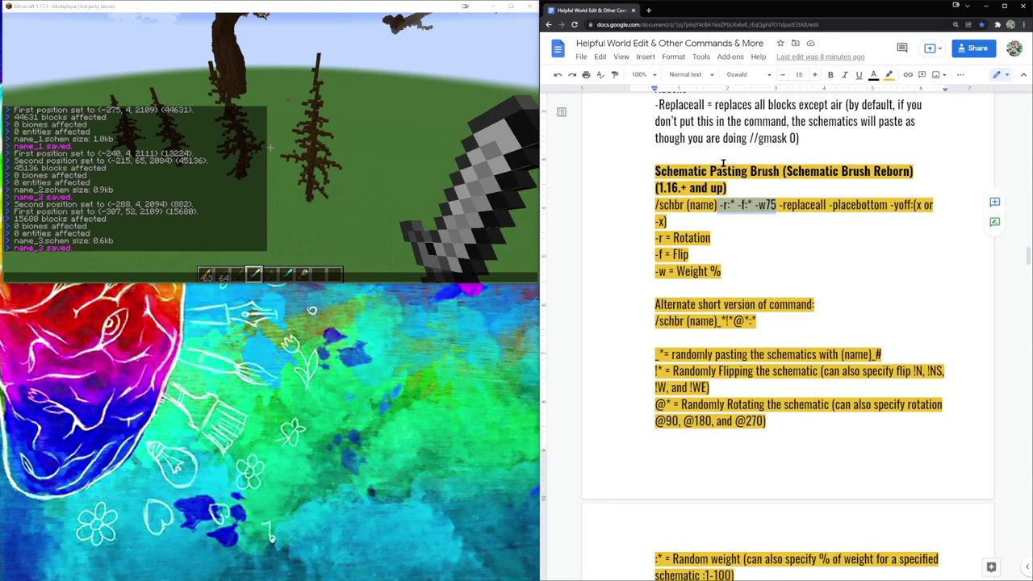
pyautogui.moveTo(292, 12); pyautogui.dragTo(296, 51)
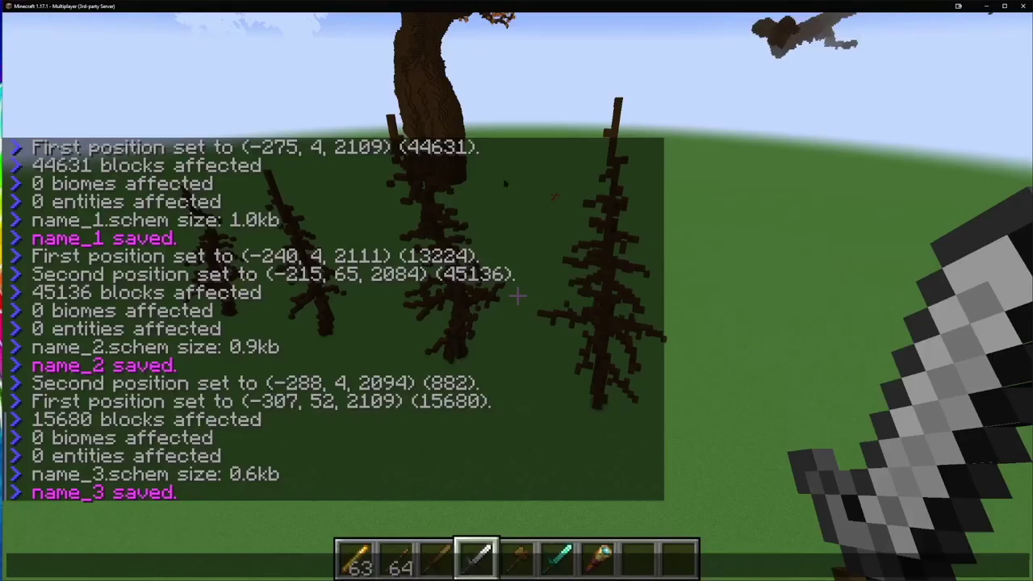
pyautogui.press('Escape')
pyautogui.press('/')
# Type schbr name_1, cycle the name suggestions, then change it to name_* for all three.
pyautogui.write('schbr')
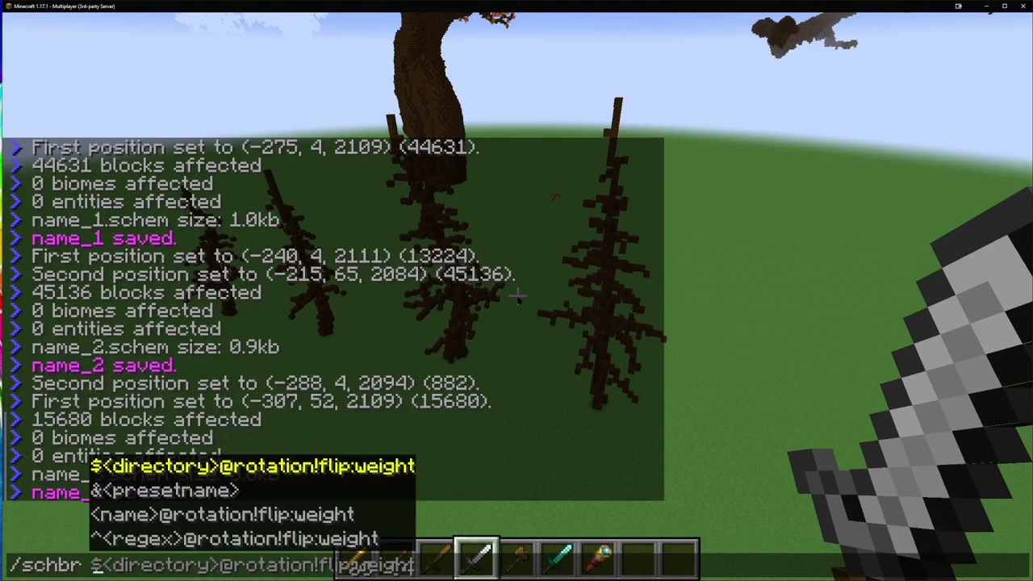
pyautogui.write(' name_')
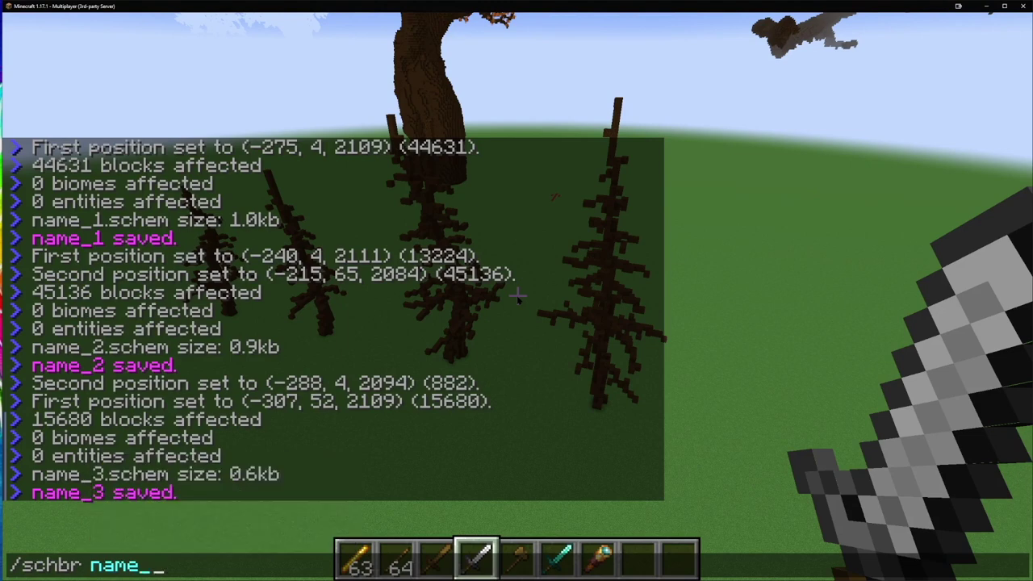
pyautogui.write('1')
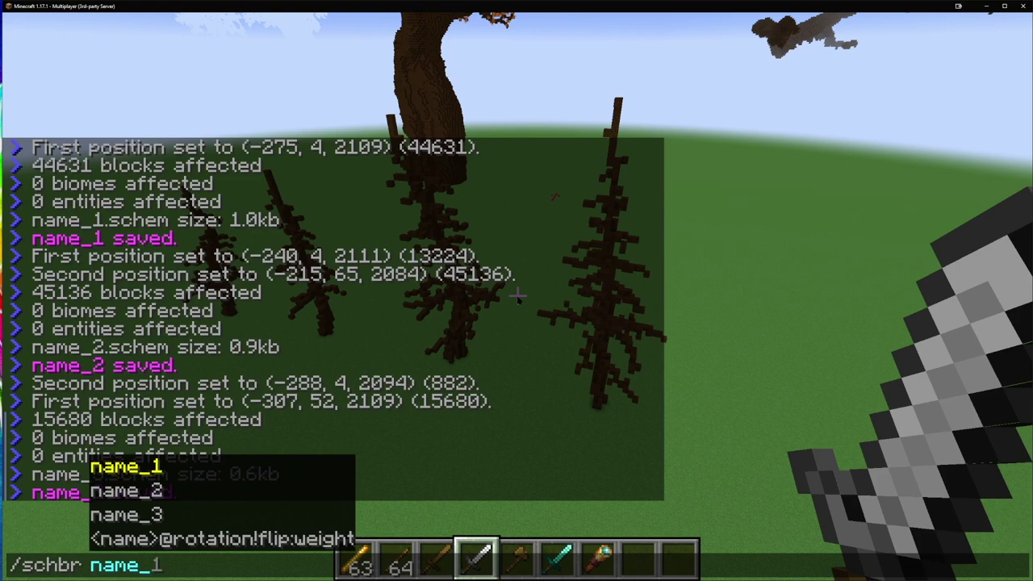
pyautogui.press('Tab')
pyautogui.press('Tab')
pyautogui.press('Tab')
pyautogui.press('Tab')
pyautogui.press('Tab')
pyautogui.press('Tab')
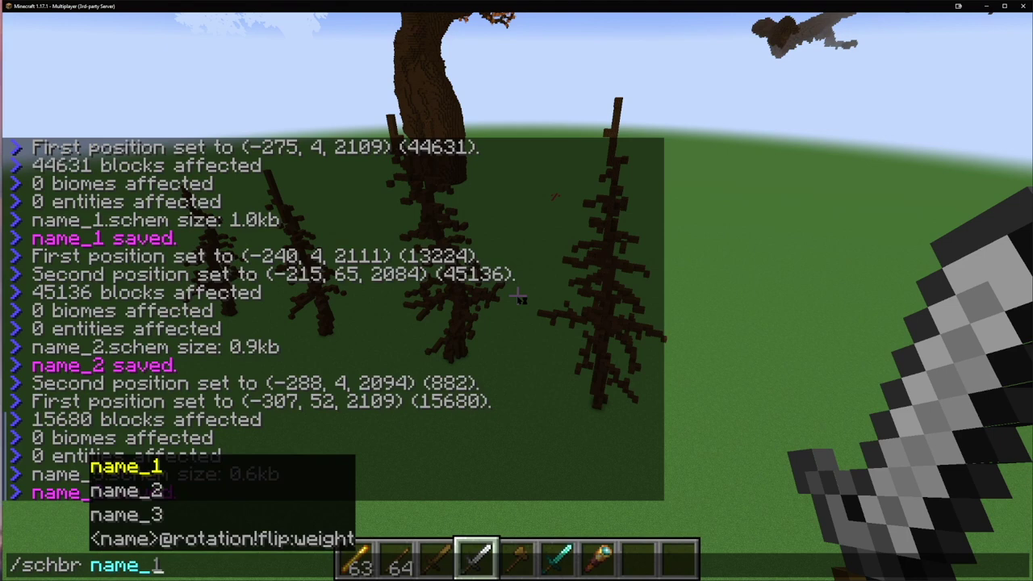
pyautogui.press('BackSpace')
pyautogui.write('*')
pyautogui.press('Tab')
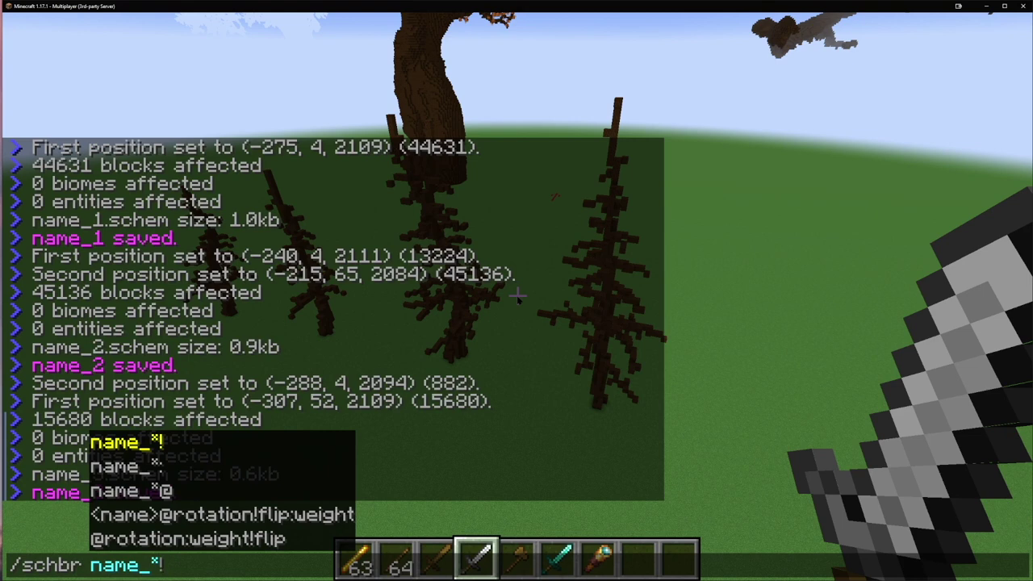
# Add the random flip option so the argument reads name_*!*.
pyautogui.write('!')
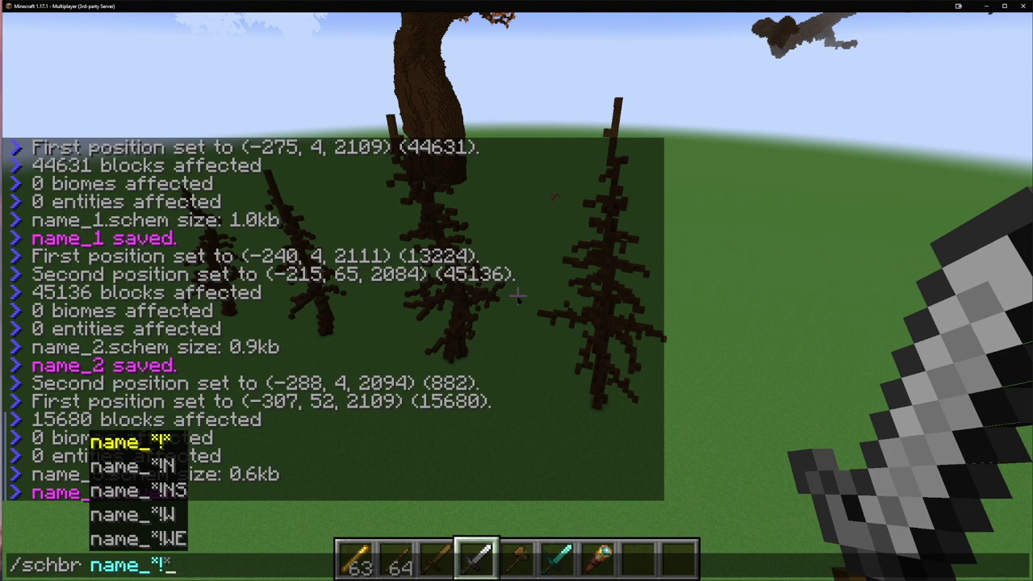
pyautogui.press('Down')
pyautogui.press('Down')
pyautogui.press('Down')
pyautogui.press('Down')
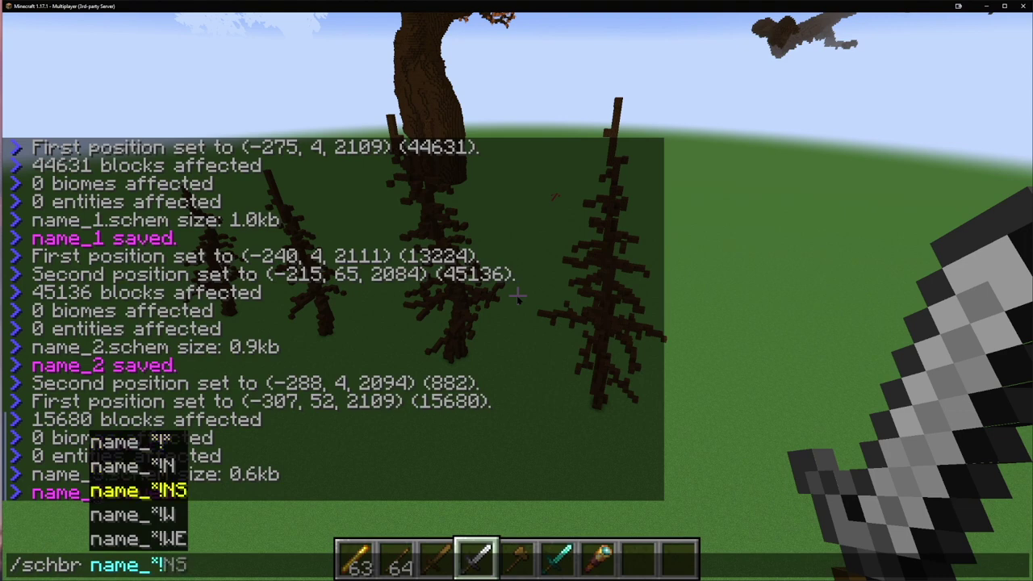
pyautogui.press('Up')
pyautogui.press('Up')
pyautogui.press('Up')
pyautogui.press('Up')
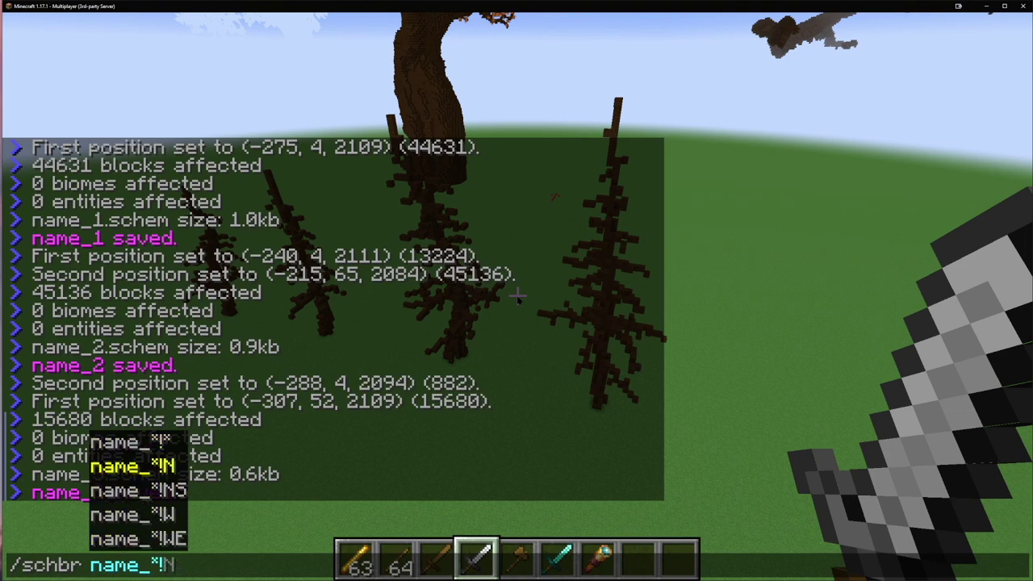
pyautogui.press('Tab')
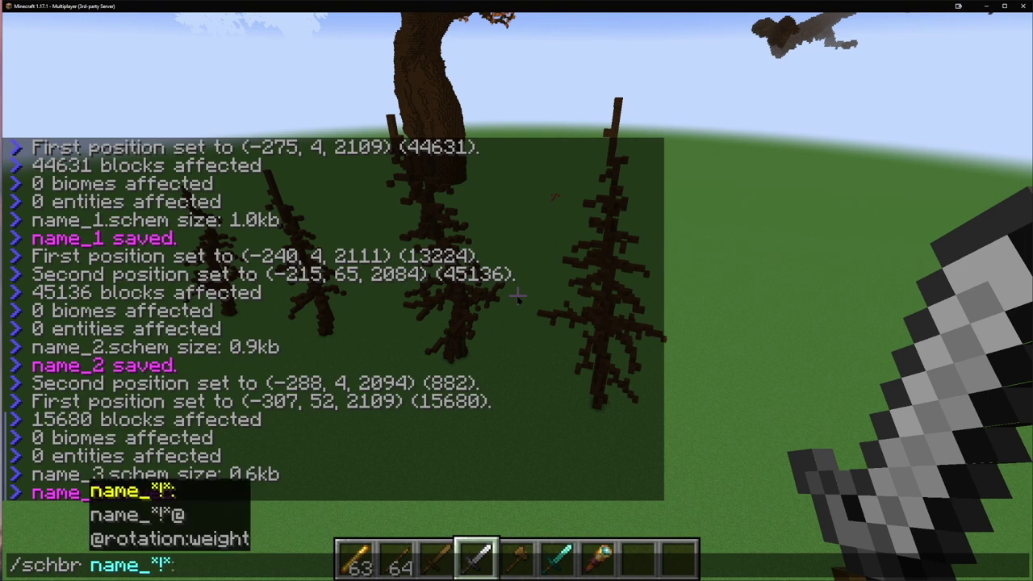
# Append random rotation @* after browsing the fixed rotation angles.
pyautogui.write('@*')
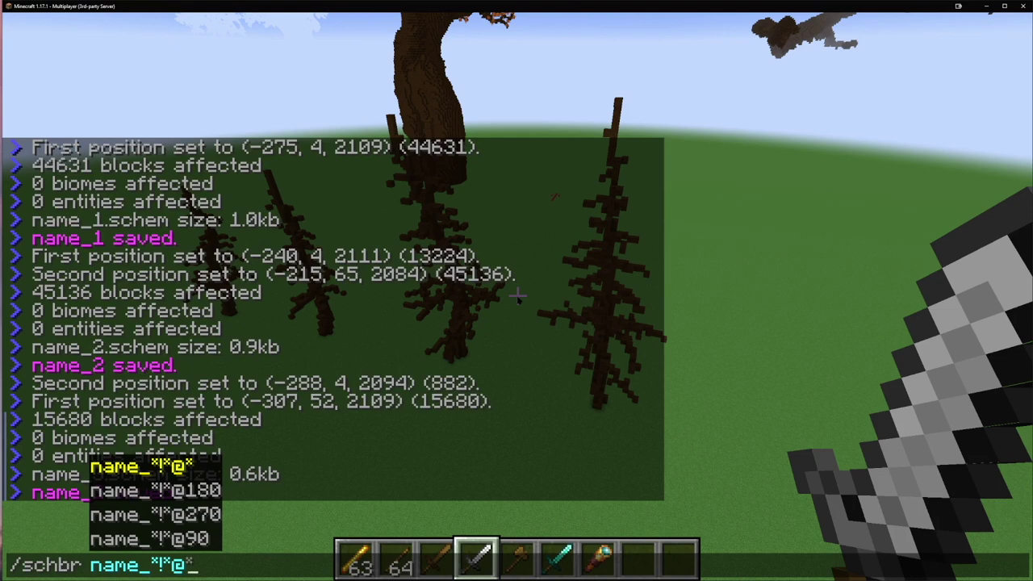
pyautogui.write(':')
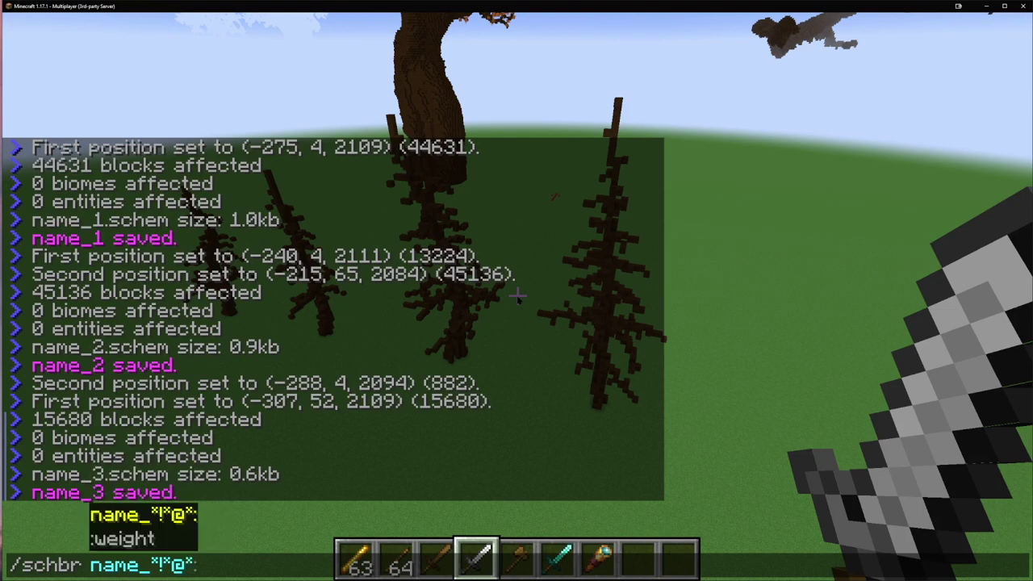
pyautogui.press('BackSpace')
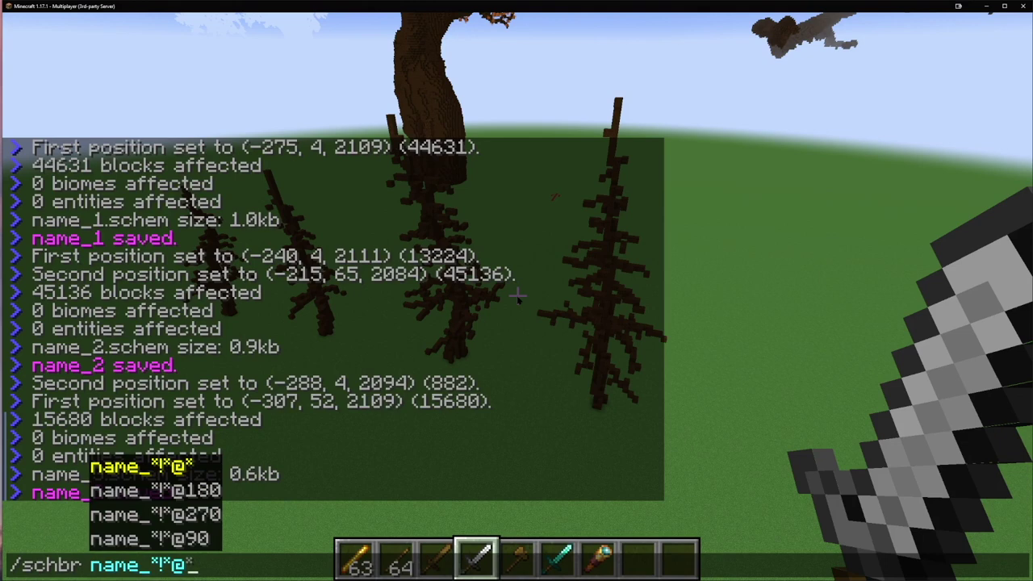
pyautogui.press('Down')
pyautogui.press('Down')
pyautogui.press('Down')
pyautogui.press('Up')
pyautogui.press('Up')
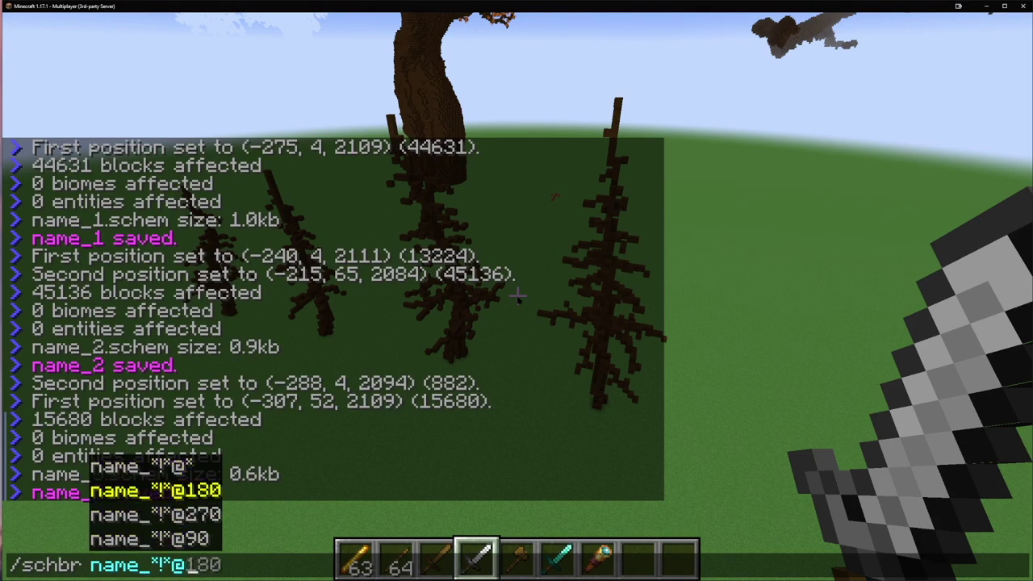
pyautogui.press('Down')
pyautogui.press('Down')
pyautogui.press('Up')
pyautogui.press('Up')
pyautogui.press('Up')
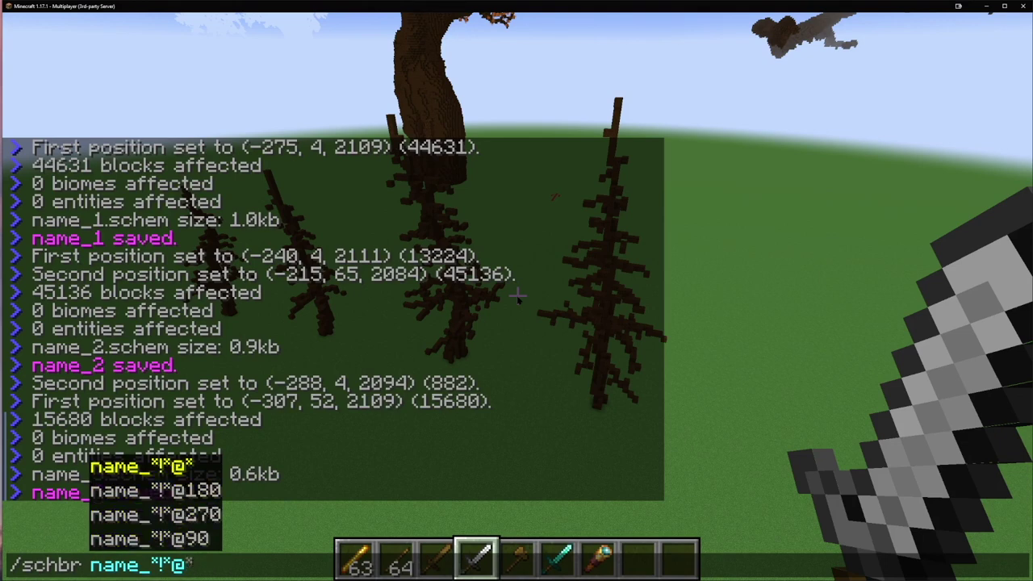
pyautogui.write(':')
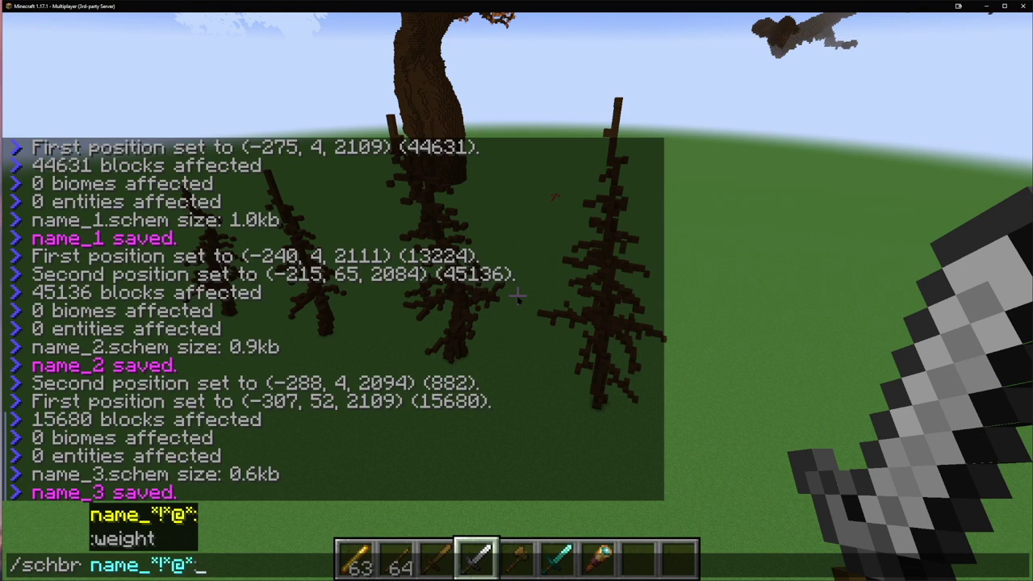
# Try the ! and :weight suffix suggestions, remove them, and list the saved schematic names.
pyautogui.write('!')
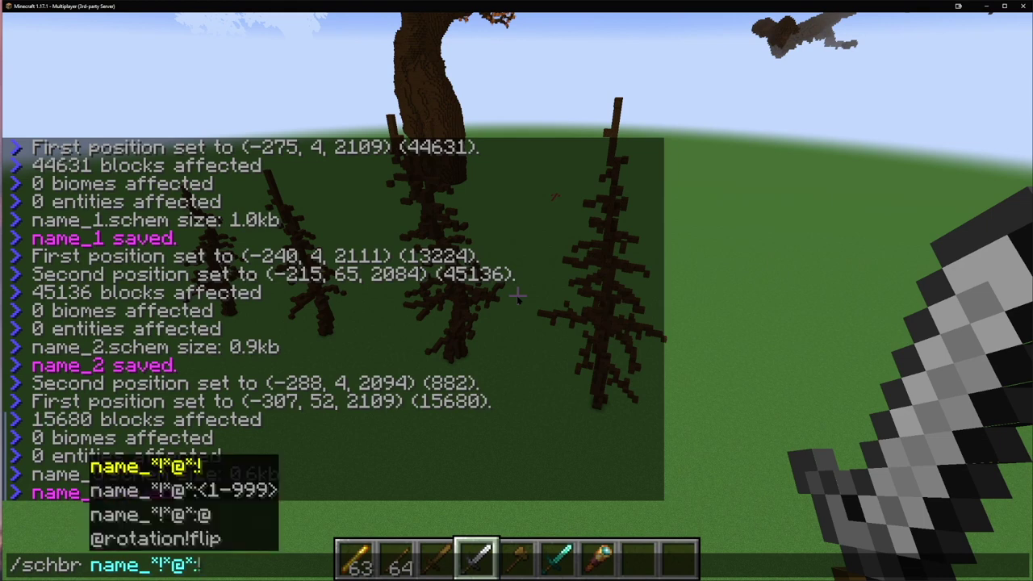
pyautogui.press('BackSpace')
pyautogui.press('Left')
pyautogui.press('Left')
pyautogui.press('Left')
pyautogui.press('Left')
pyautogui.press('Left')
pyautogui.press('Left')
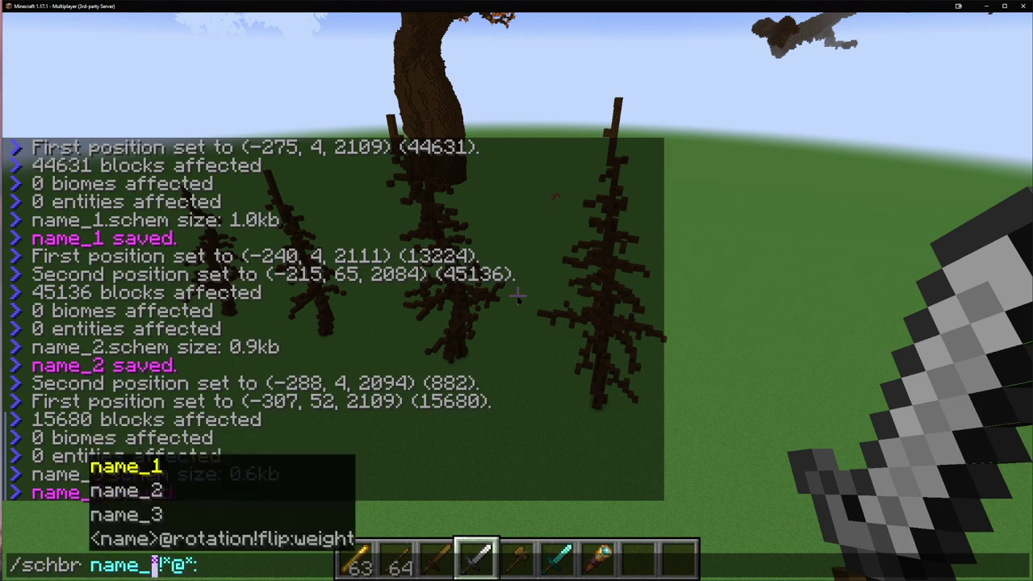
pyautogui.press('Right')
pyautogui.press('Right')
pyautogui.press('Right')
pyautogui.press('Right')
pyautogui.press('Right')
pyautogui.press('Right')
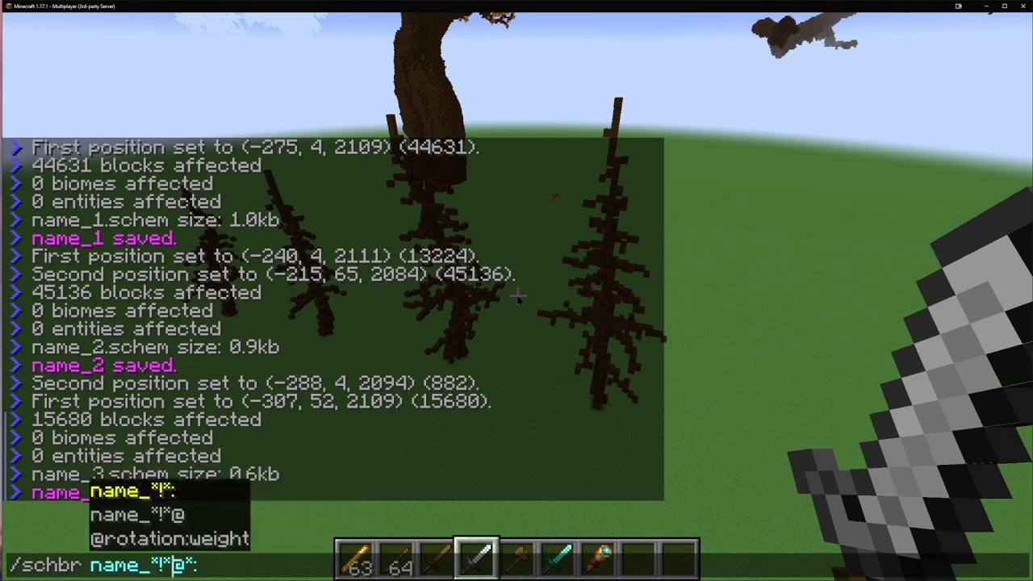
pyautogui.press('Tab')
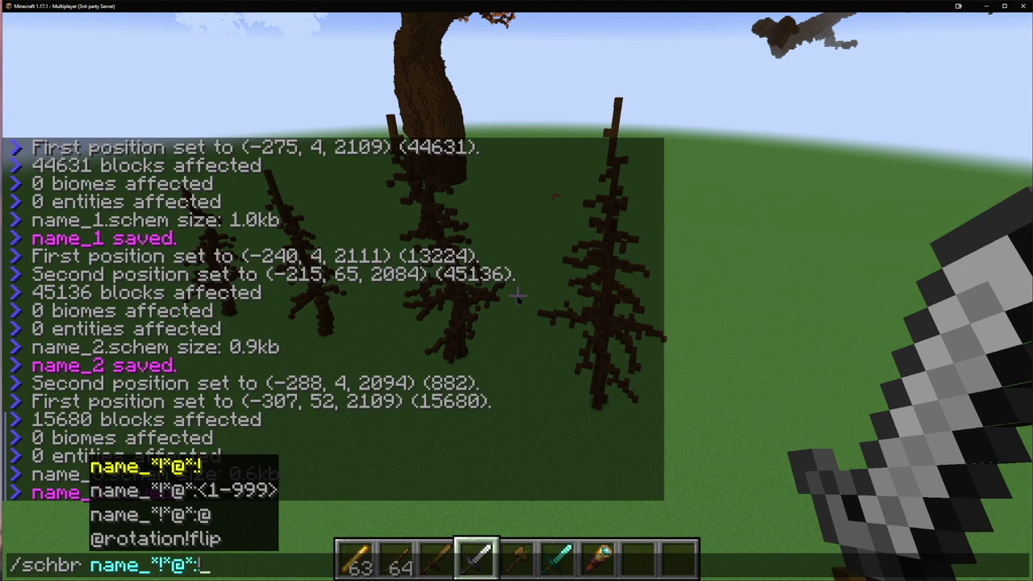
pyautogui.press('BackSpace')
pyautogui.write(':')
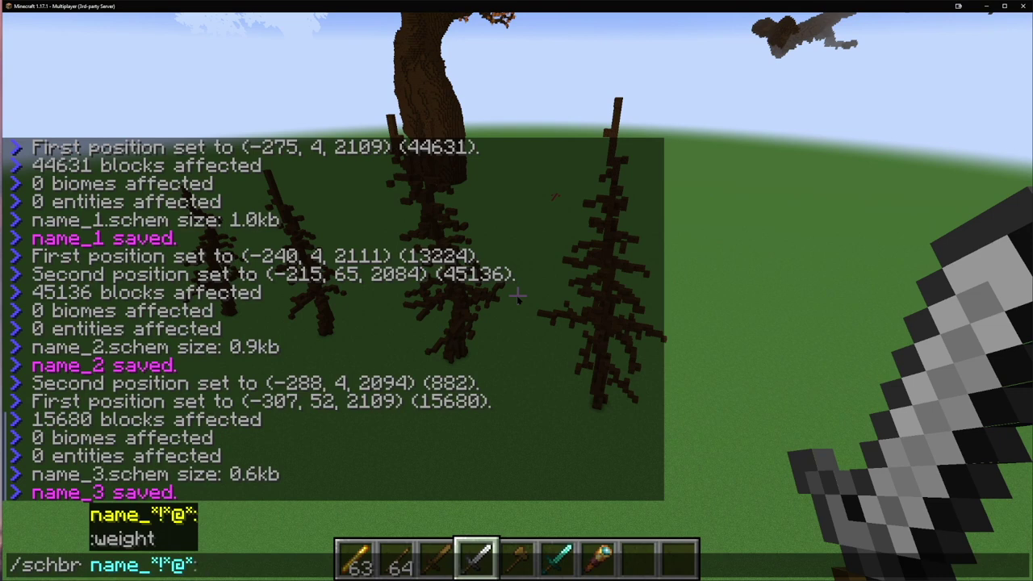
pyautogui.press('BackSpace')
pyautogui.press('BackSpace')
pyautogui.write('*')
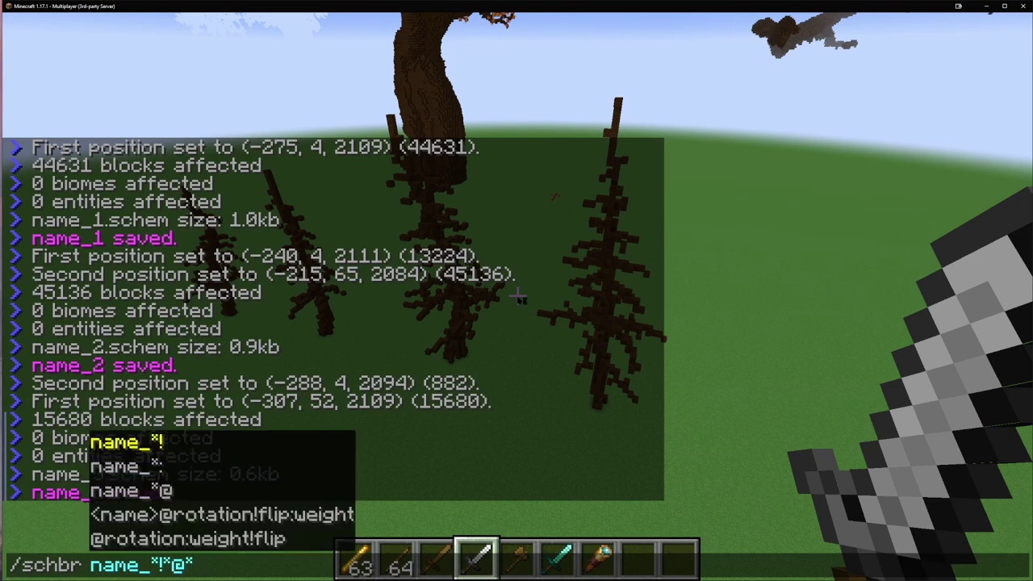
pyautogui.press('Escape')
pyautogui.press('Tab')
# Send /schbr name_[1,3]!*@* and paste two random trees with the new brush.
pyautogui.write('[1,2')
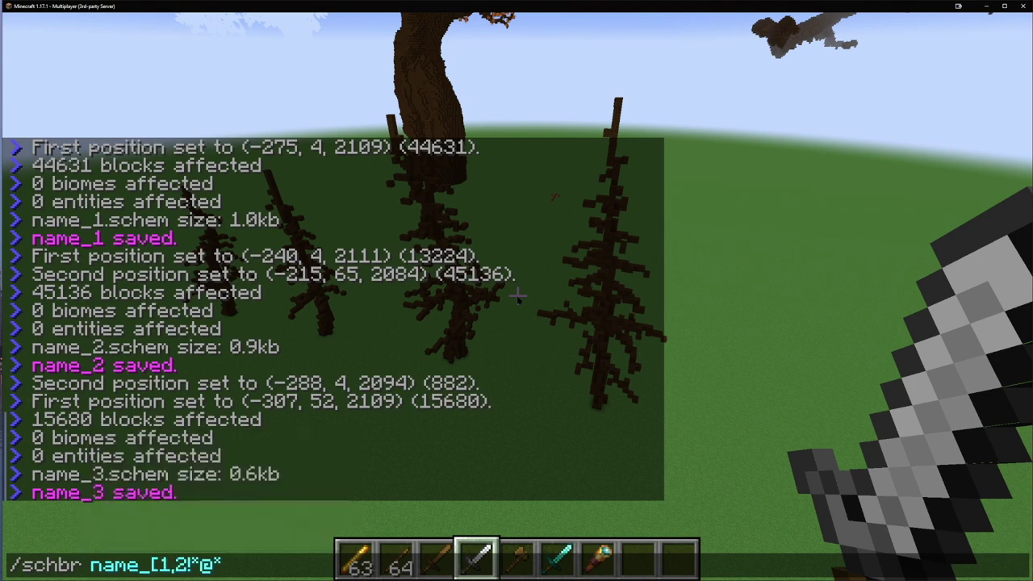
pyautogui.write(']')
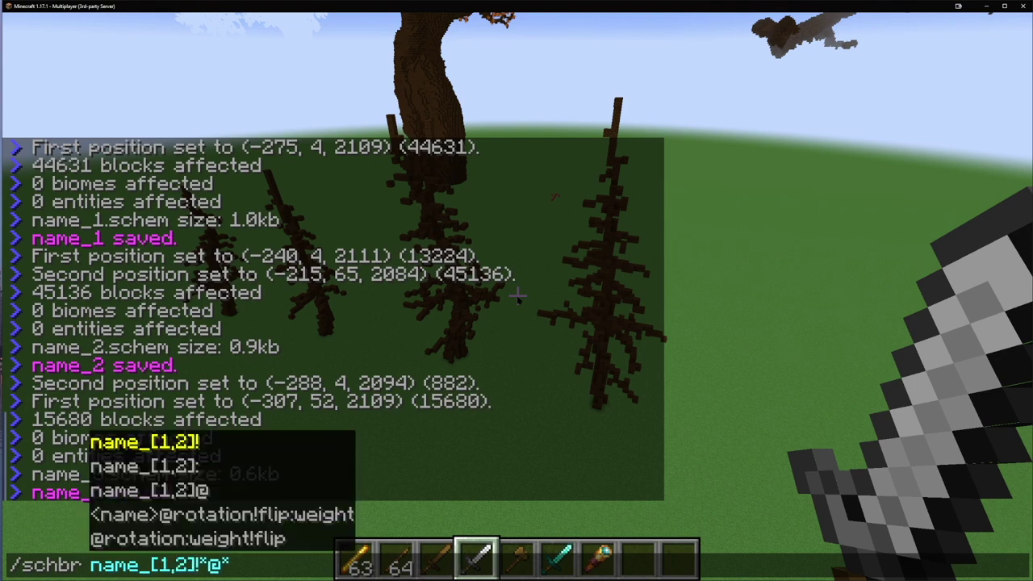
pyautogui.write('!')
pyautogui.press('End')
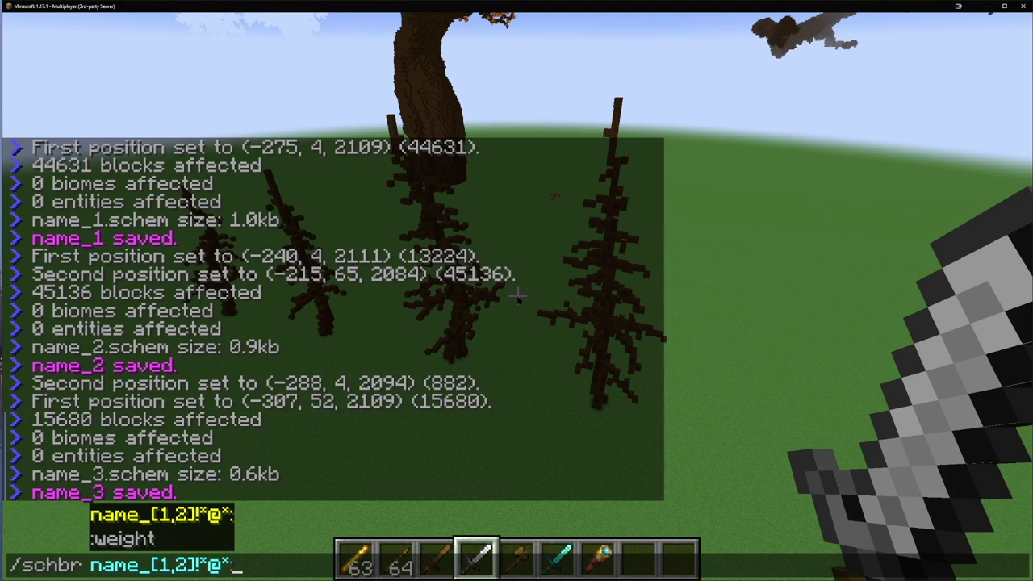
pyautogui.press('Left')
pyautogui.press('Left')
pyautogui.press('Left')
pyautogui.press('Left')
pyautogui.press('Left')
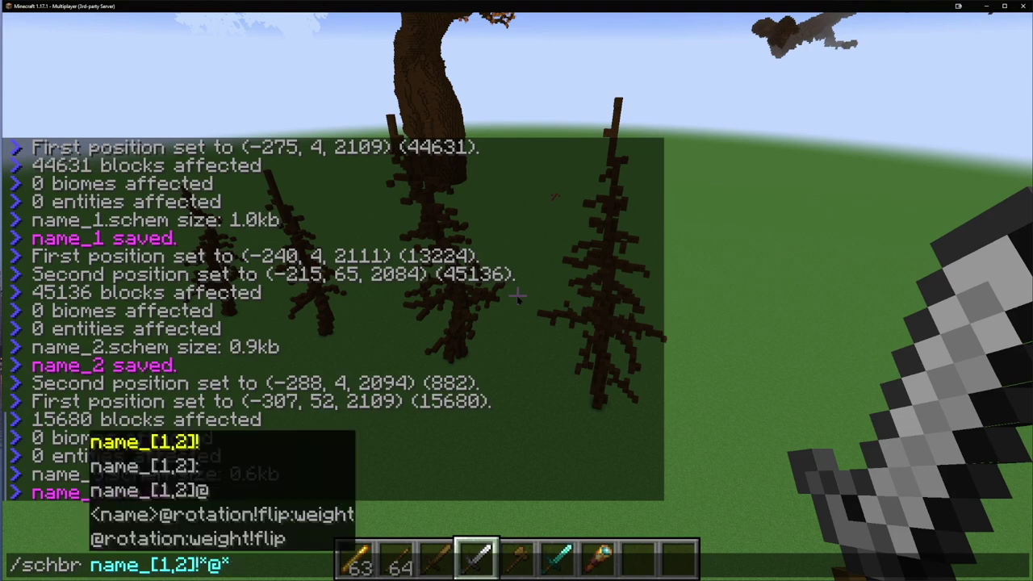
pyautogui.write(',3')
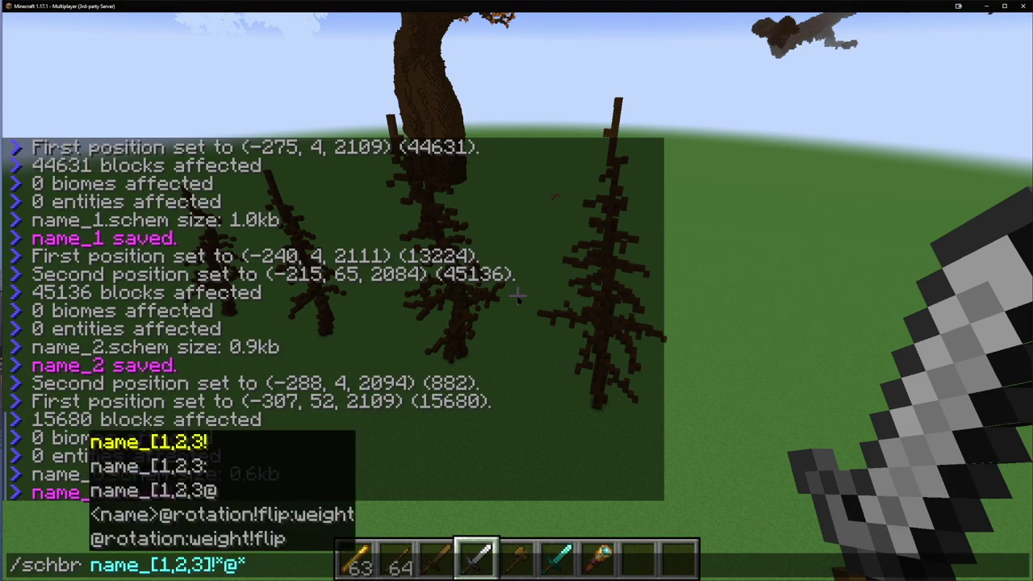
pyautogui.press('BackSpace')
pyautogui.press('BackSpace')
pyautogui.press('BackSpace')
pyautogui.press('BackSpace')
pyautogui.write(',3')
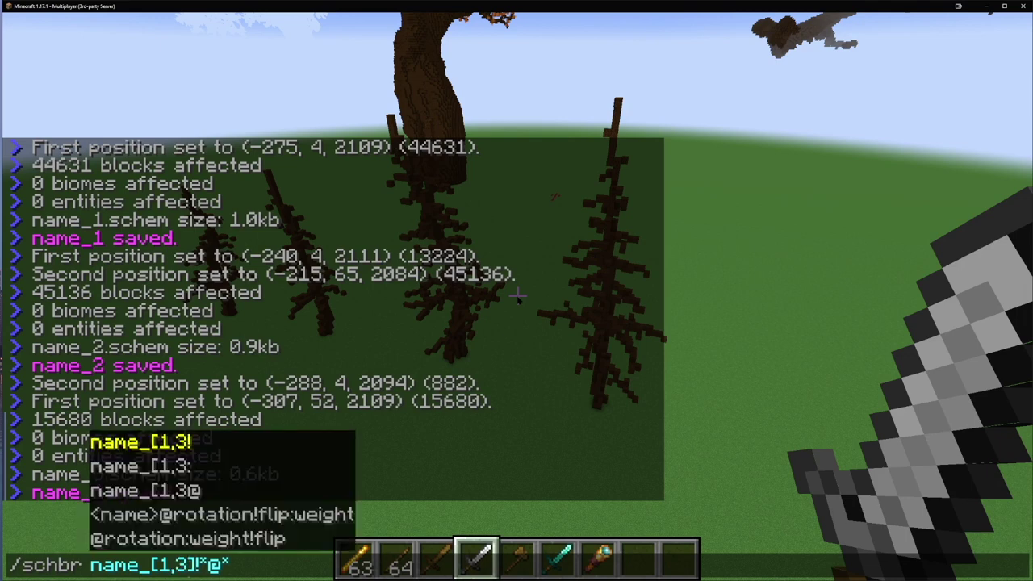
pyautogui.press('End')
pyautogui.press('Return')
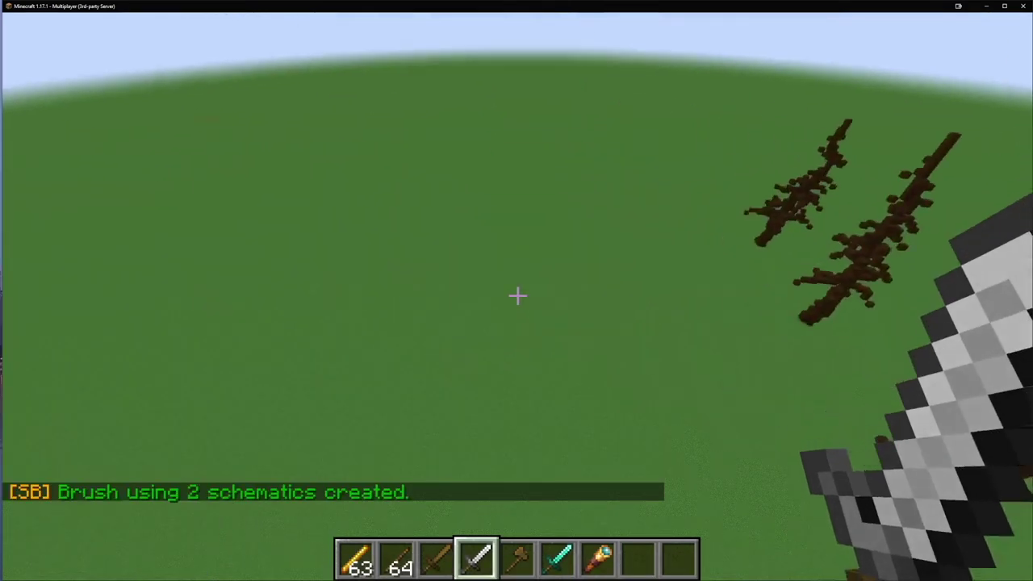
pyautogui.click(516, 296)
pyautogui.click(517, 296)
pyautogui.click(516, 297)
pyautogui.click(516, 296)
pyautogui.click(516, 296)
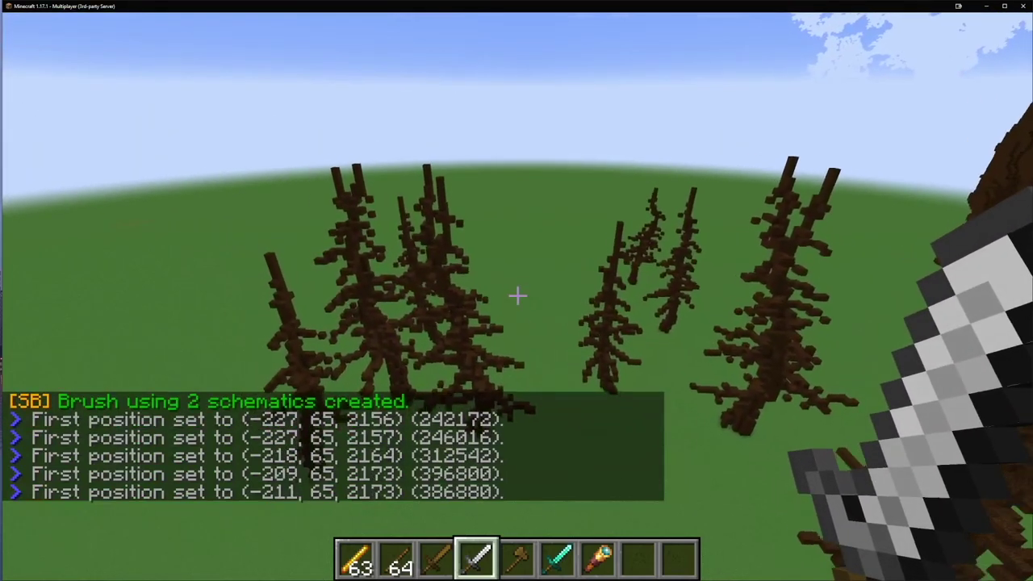
# Run //undo 4 on the pasted trees, recall the /schbr command, and tile Minecraft beside the notes.
pyautogui.press('/')
pyautogui.write('/undo 4')
pyautogui.press('Return')
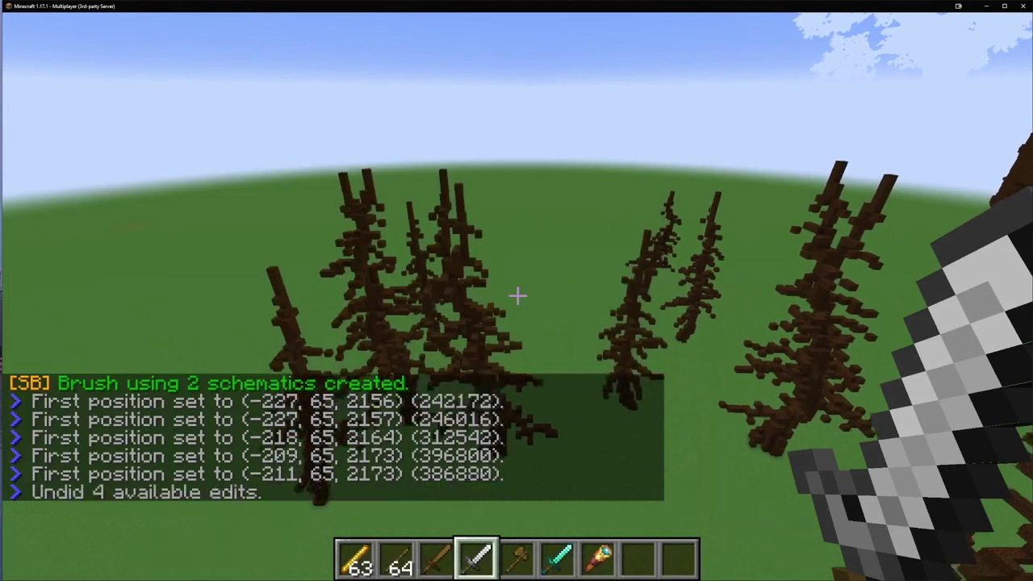
pyautogui.press('t')
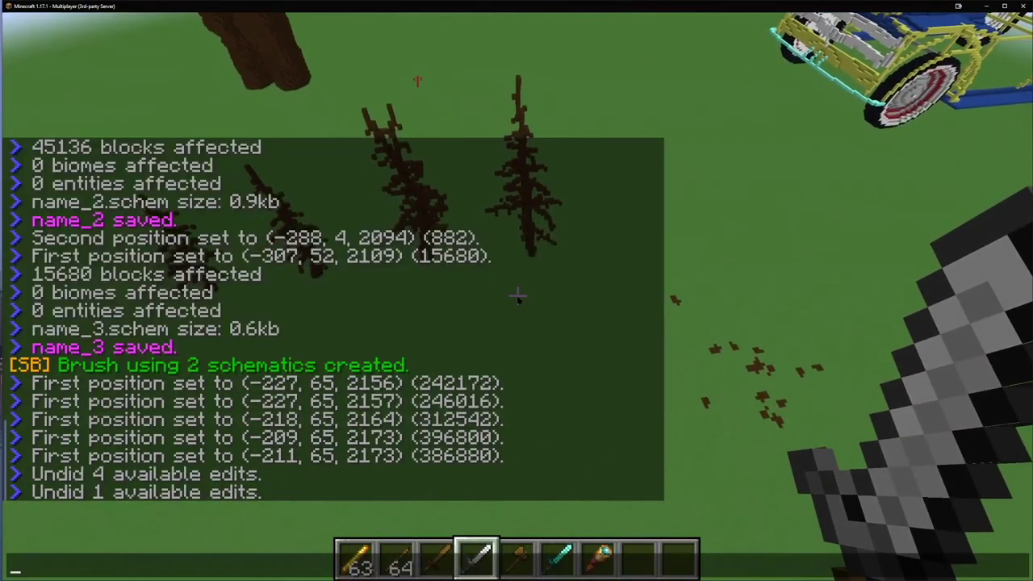
pyautogui.press('Up')
pyautogui.press('Up')
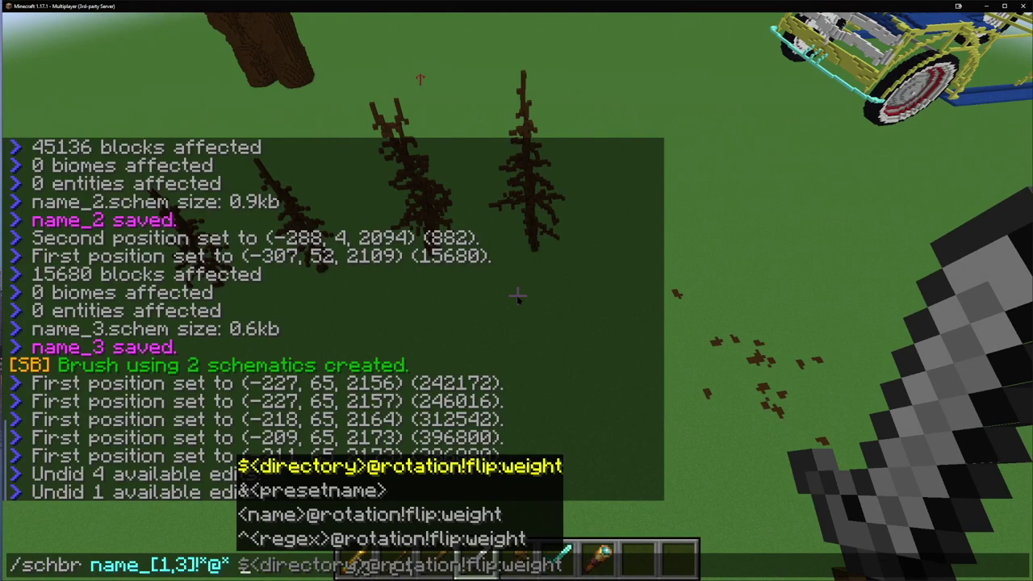
pyautogui.press('super+Down')
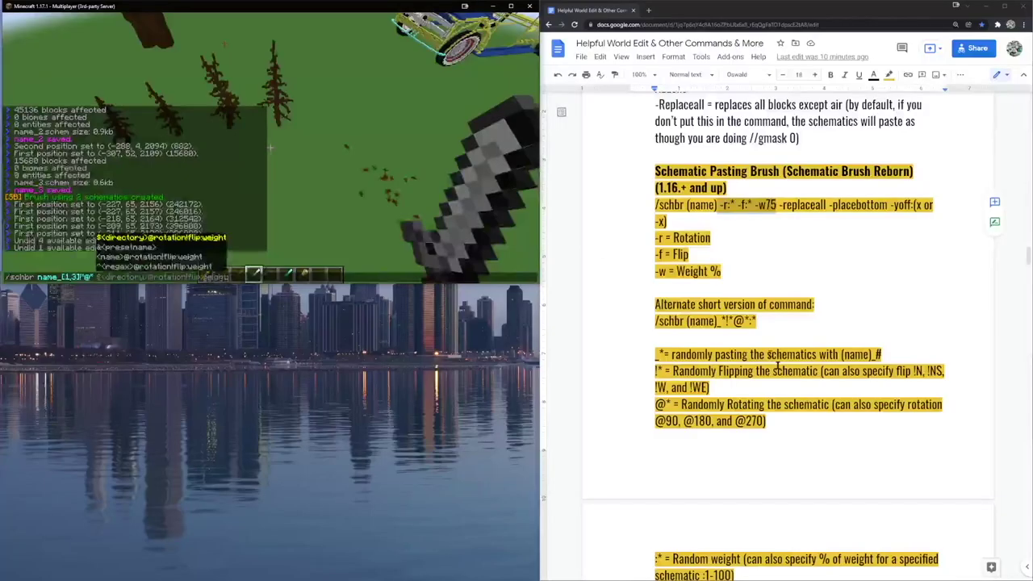
# Correct the flag note from -placebottom to -place:bottom, then restore Minecraft to full screen.
pyautogui.scroll(-5, 741, 393)
pyautogui.moveTo(655, 240); pyautogui.dragTo(694, 425)
pyautogui.click(288, 118)
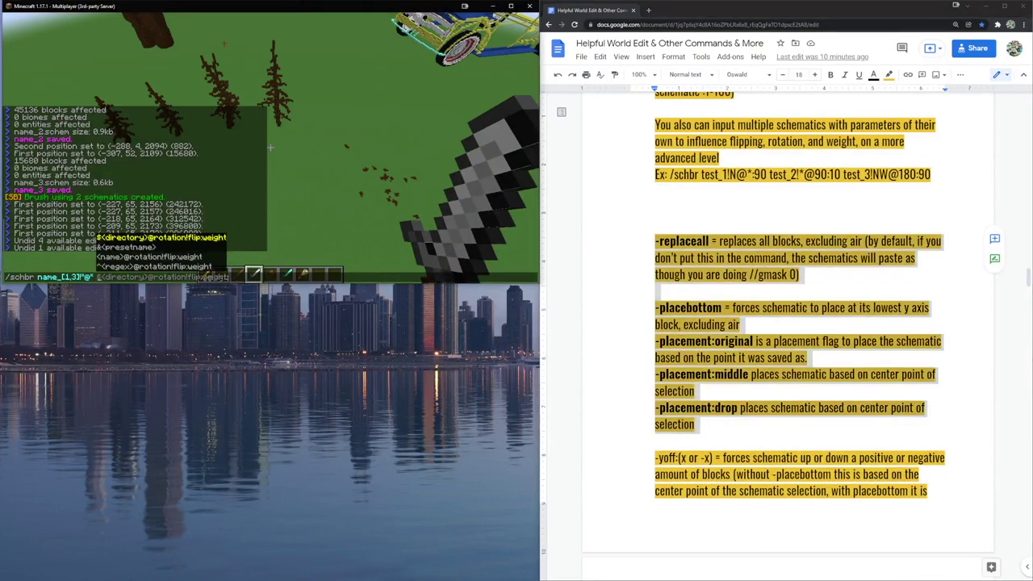
pyautogui.moveTo(314, 10); pyautogui.dragTo(348, 355)
pyautogui.click(688, 309)
pyautogui.write(':')
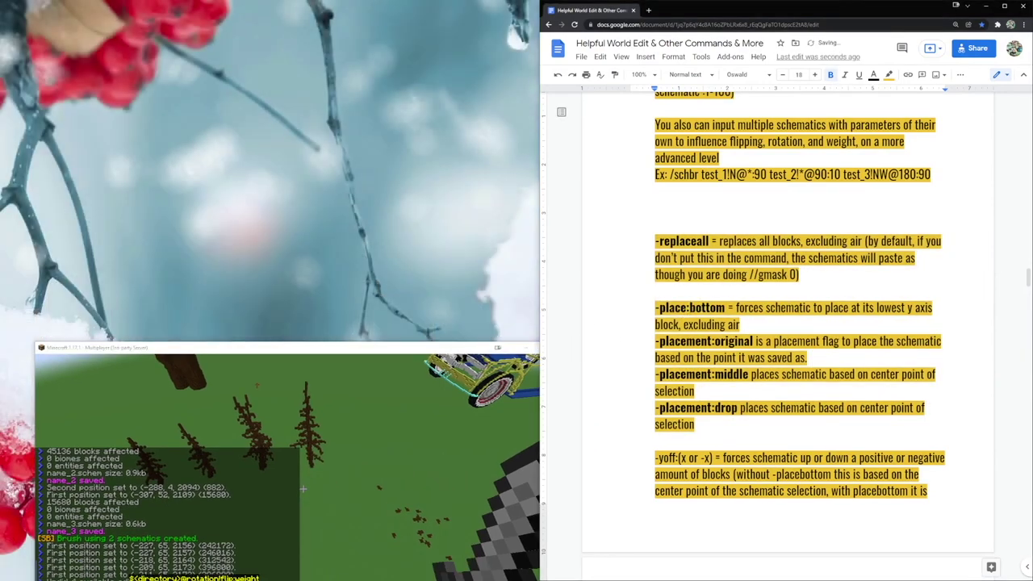
pyautogui.moveTo(456, 354); pyautogui.dragTo(342, 409)
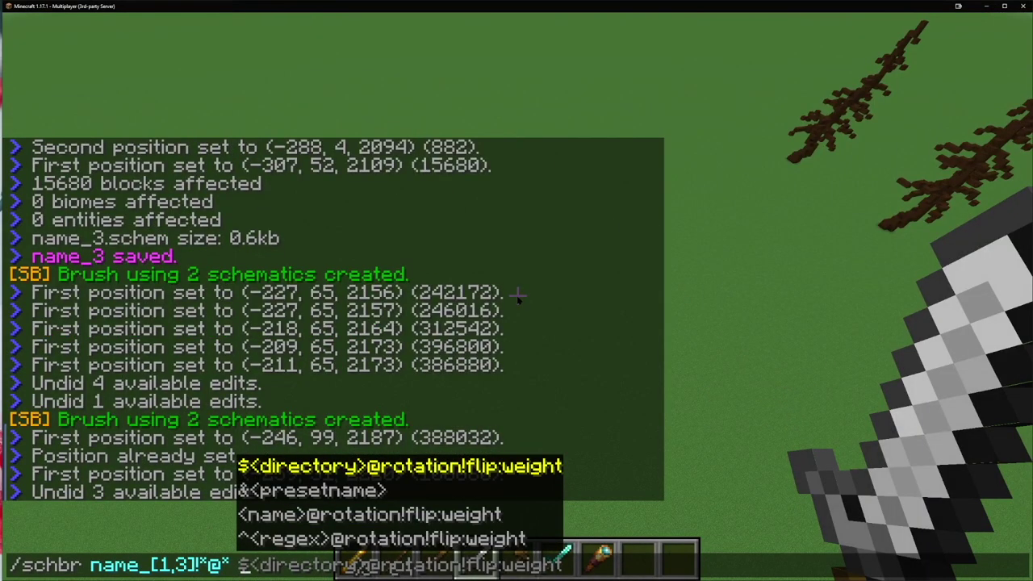
# Complete -place: after the brush command and clear 'bo' to list all six placement options.
pyautogui.write('-pla')
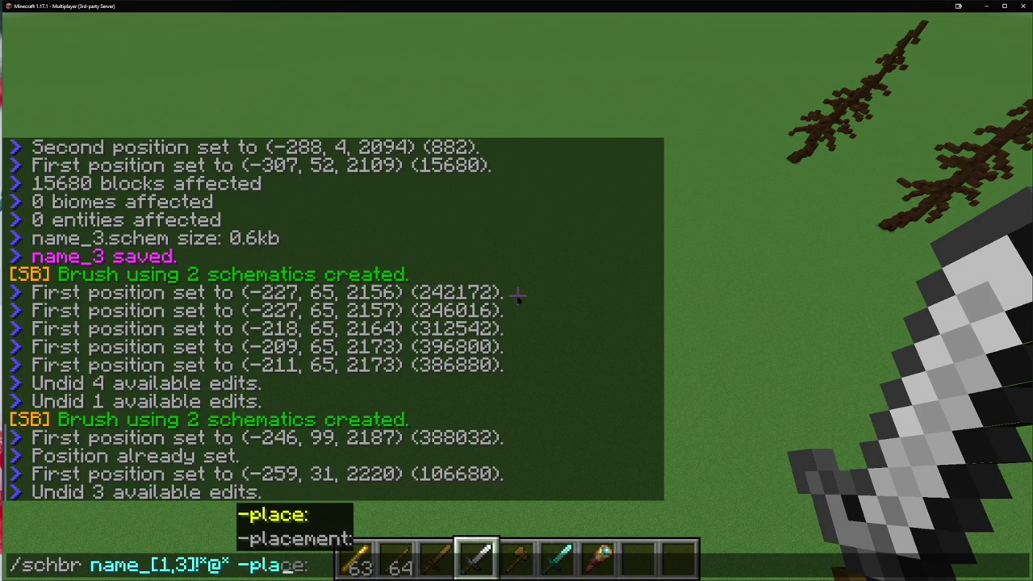
pyautogui.press('Tab')
pyautogui.write('bo')
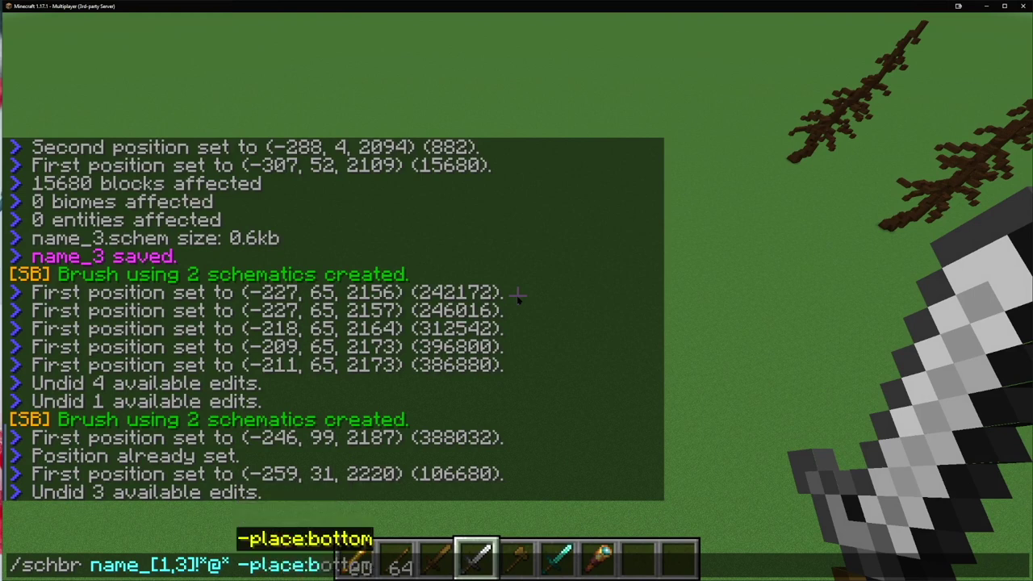
pyautogui.press('BackSpace')
pyautogui.press('BackSpace')
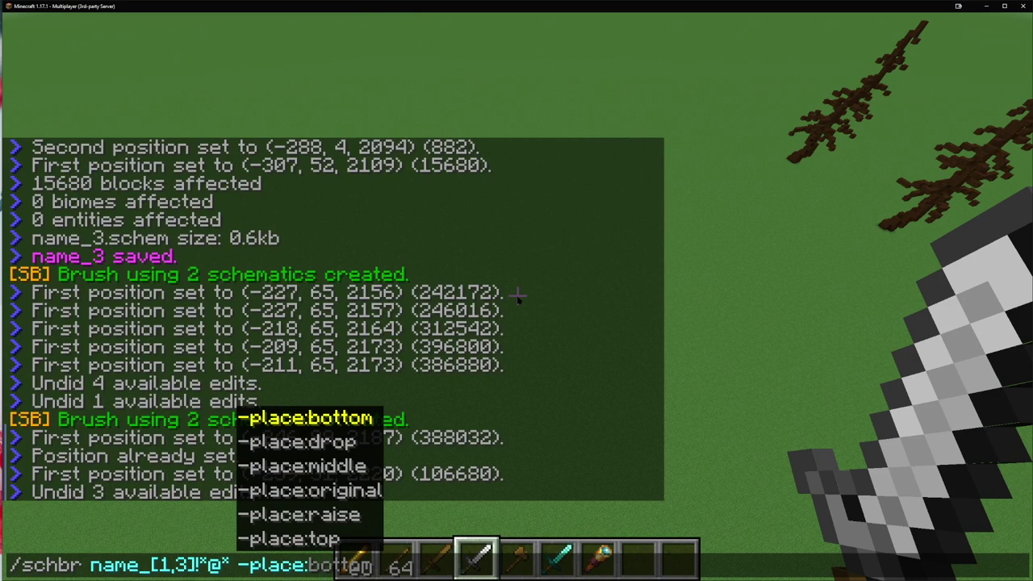